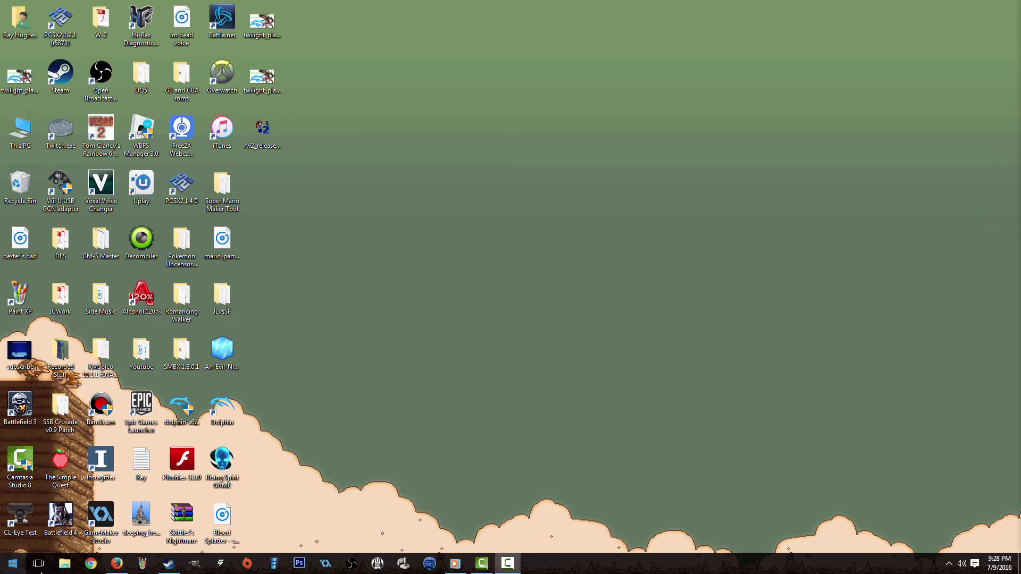
- From This PC, switch to the Network view and open the Network Infrastructure router's options to view its device webpage
left_click(13, 563)
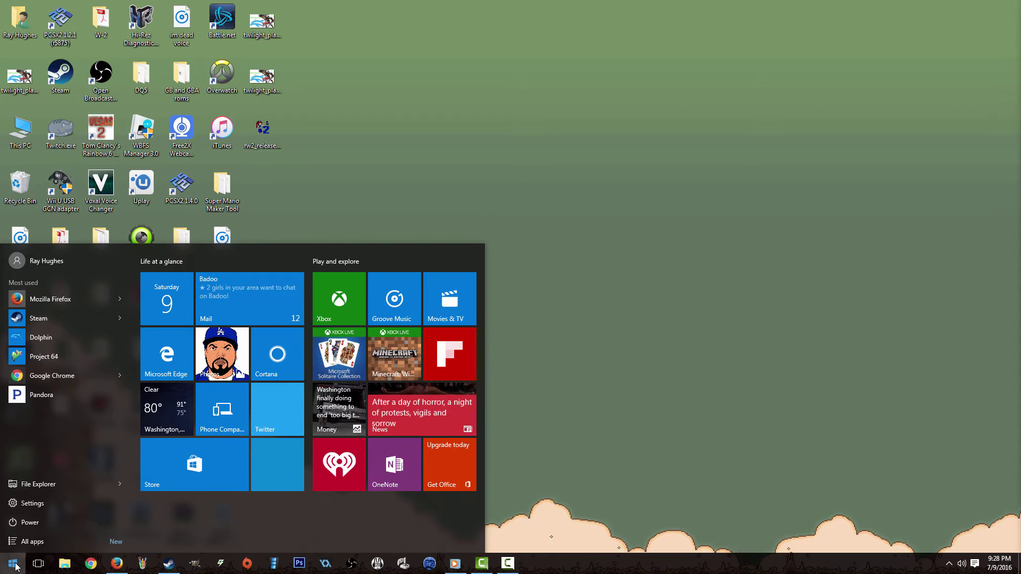
left_click(374, 201)
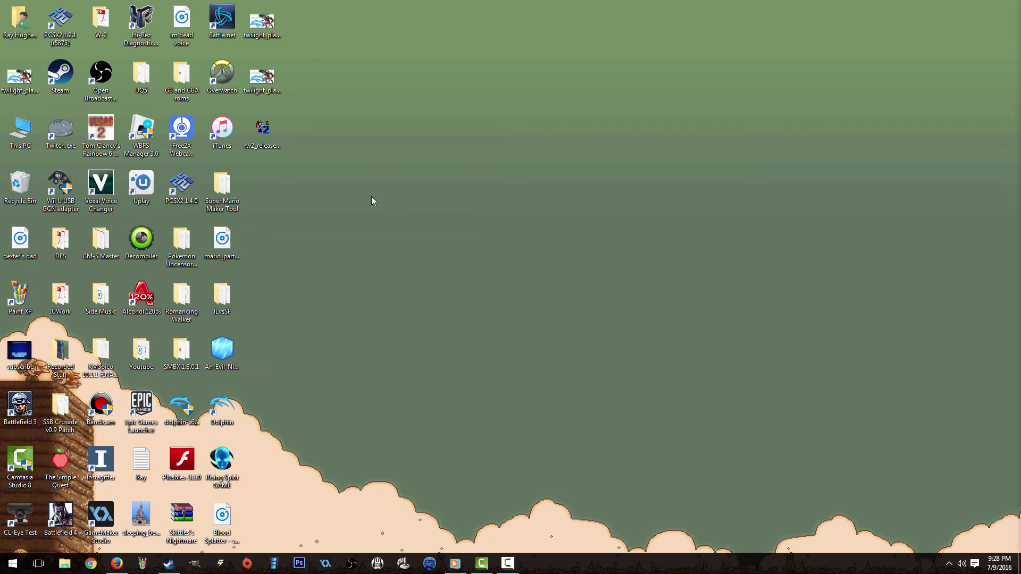
double_click(27, 125)
scroll(353, 237, "down", 2)
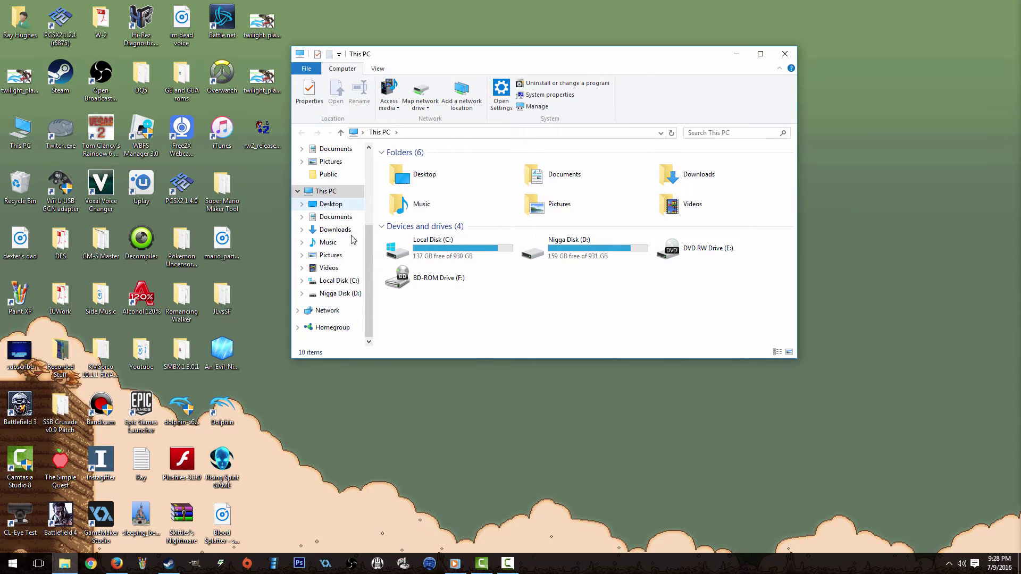
left_click(322, 317)
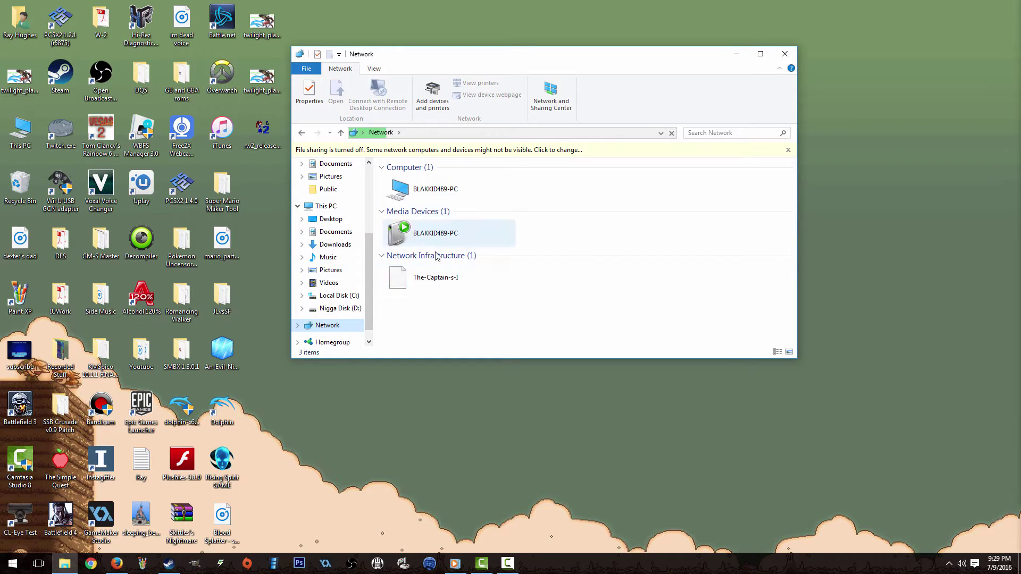
right_click(433, 283)
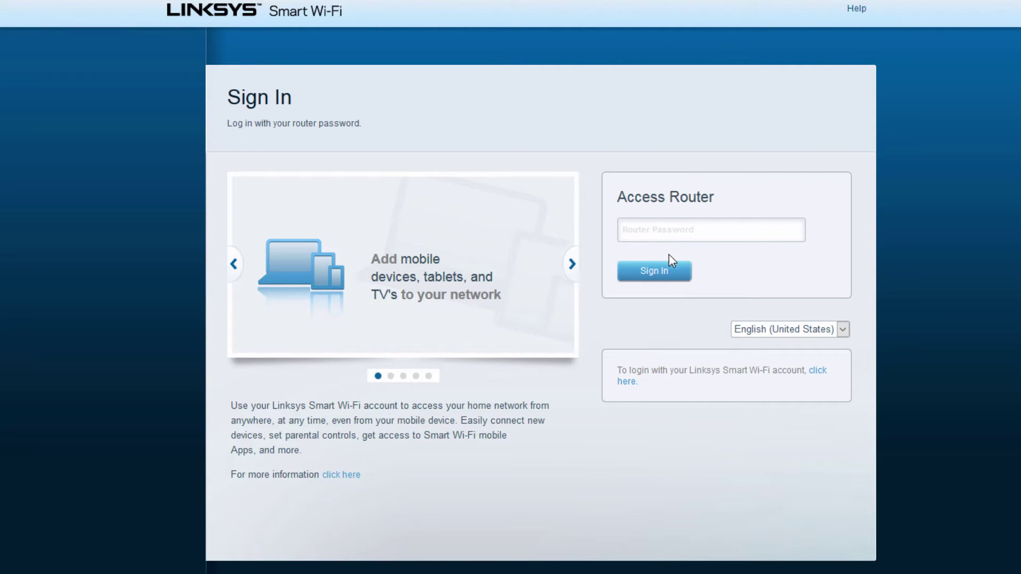
- Enter a router password on the Linksys Smart Wi-Fi page and sign in, which is rejected as invalid
left_click(741, 233)
type("a")
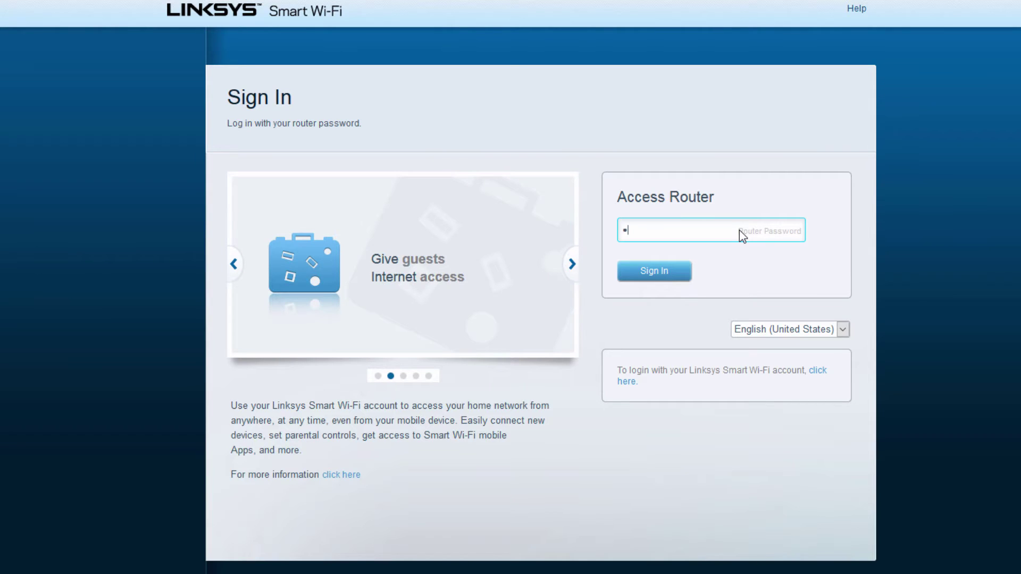
type("aaaaaaaaa")
left_click(646, 272)
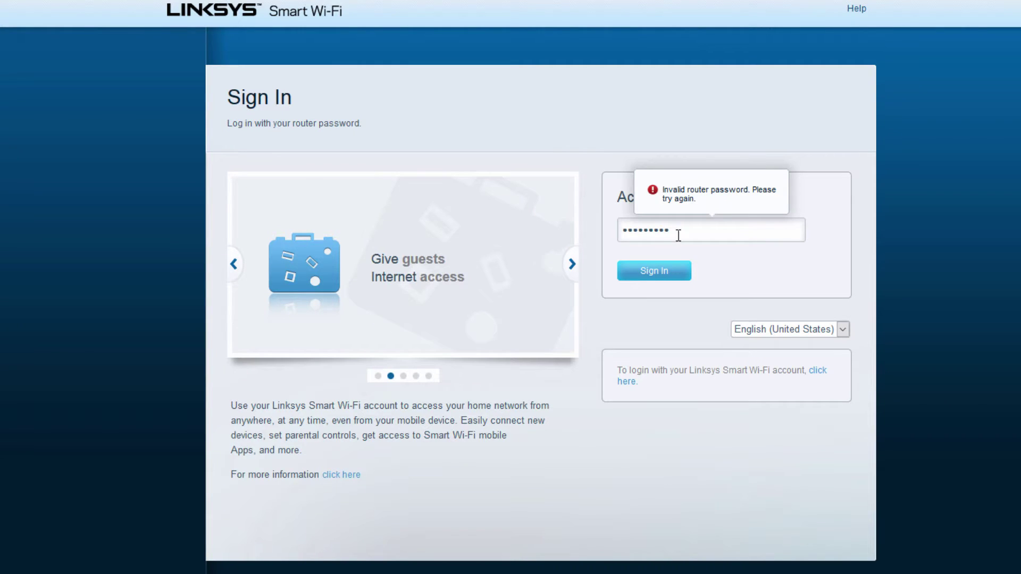
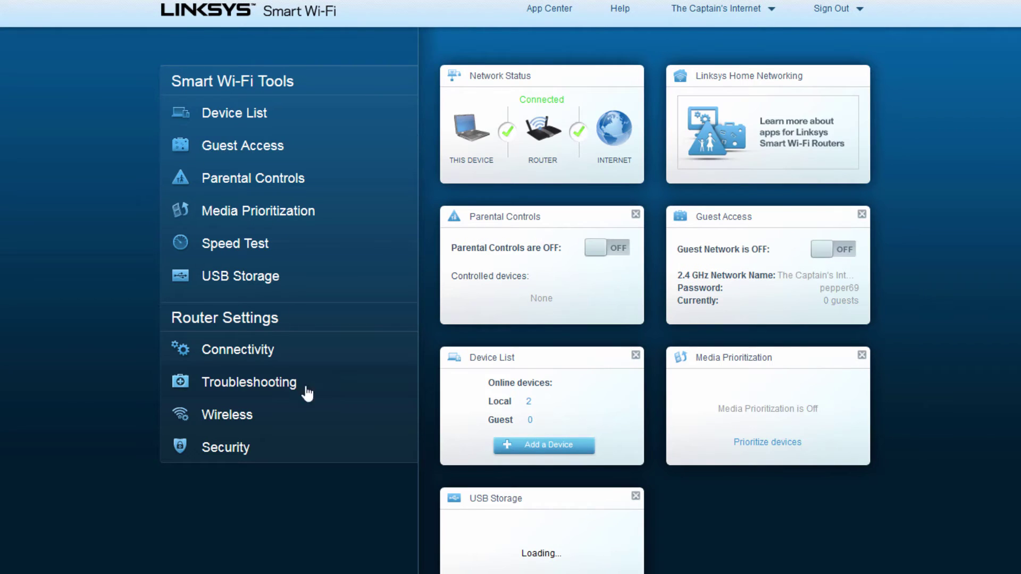
- Review the Connectivity settings tabs: internet, local network, advanced routing and administration, then close them
left_click(241, 353)
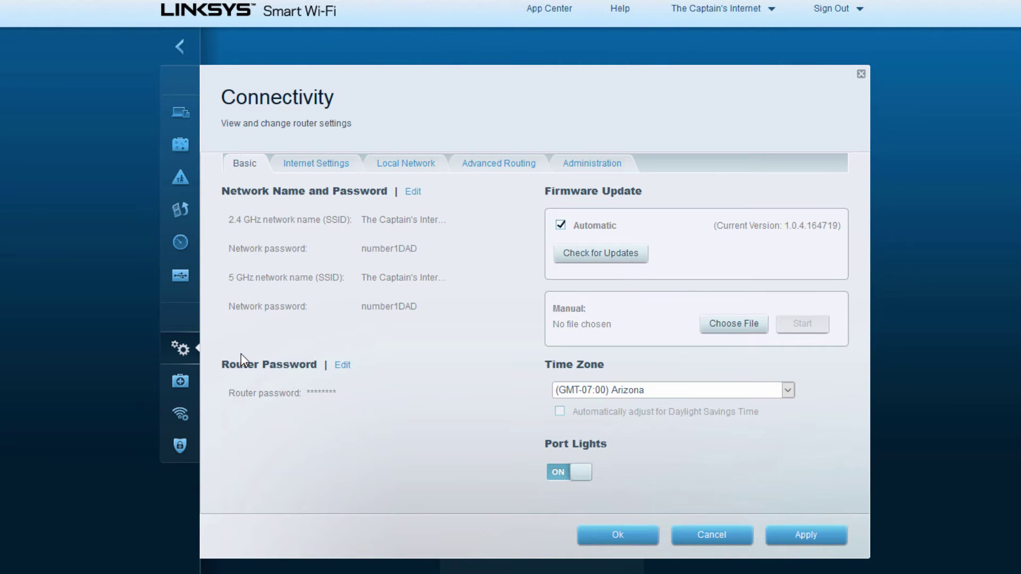
left_click(343, 165)
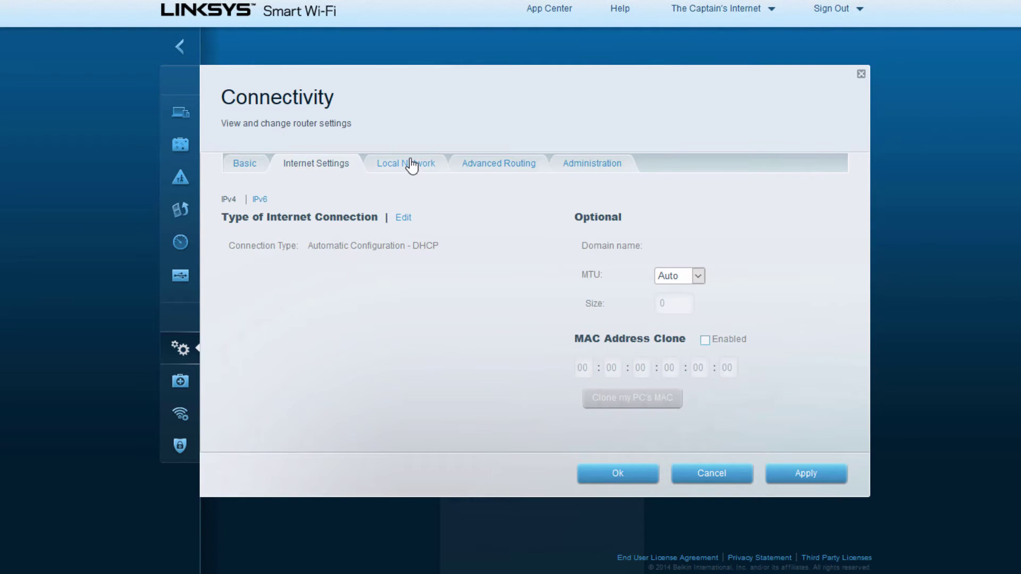
left_click(411, 165)
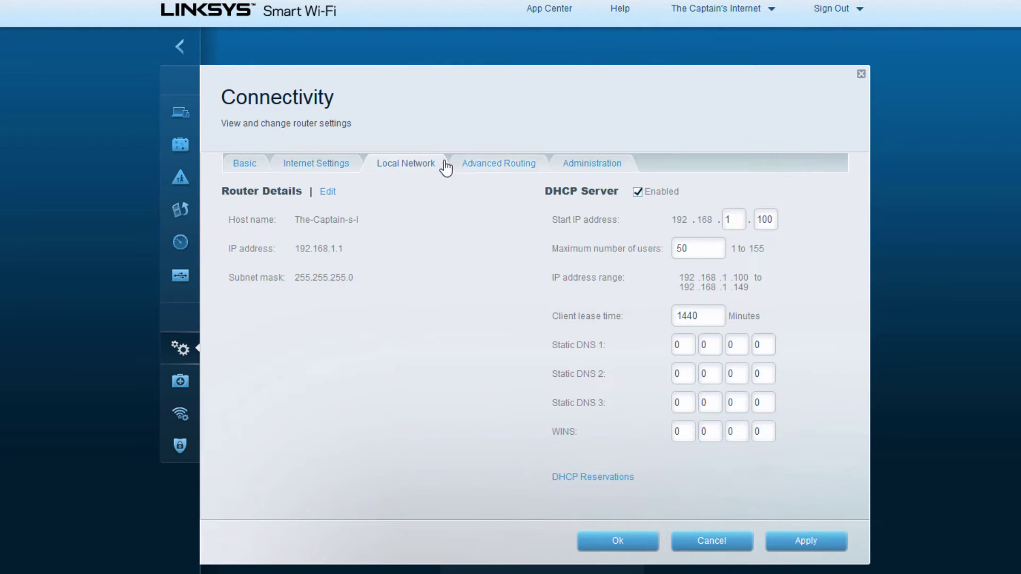
left_click(476, 169)
left_click(582, 166)
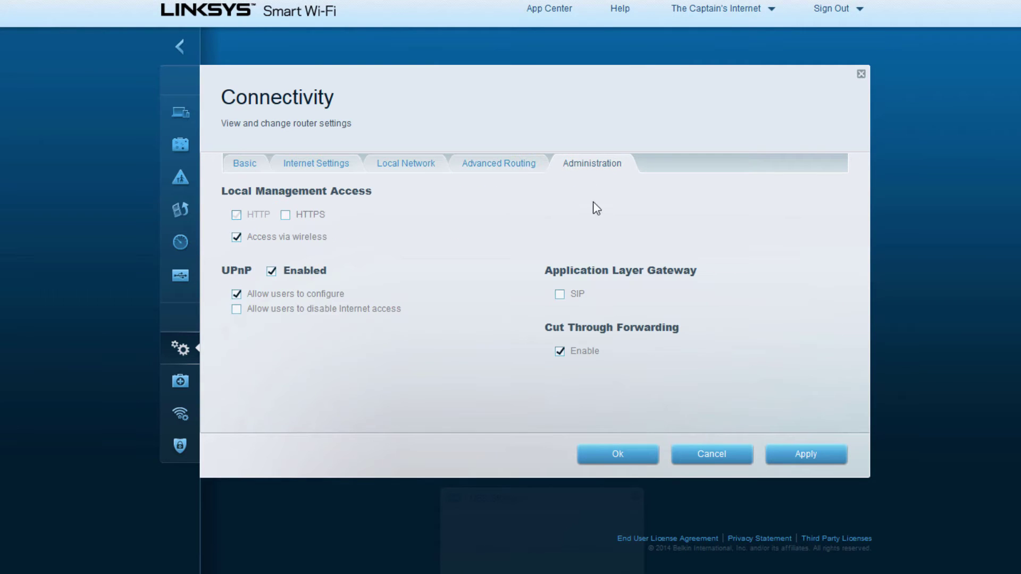
left_click(617, 459)
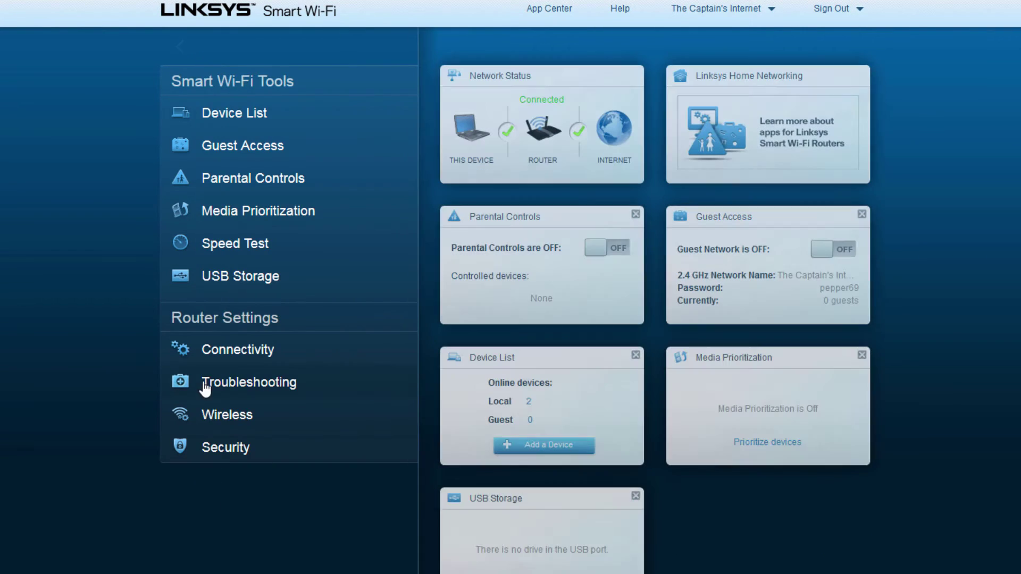
- Open Security, cancel once, reopen it, and move from DMZ to the Apps and Gaming tab
left_click(250, 450)
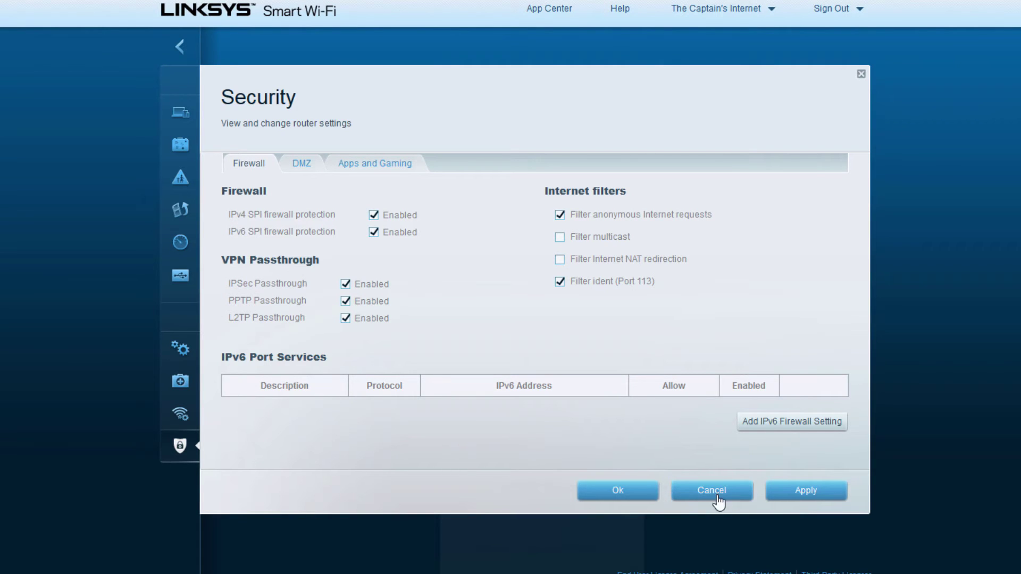
left_click(713, 491)
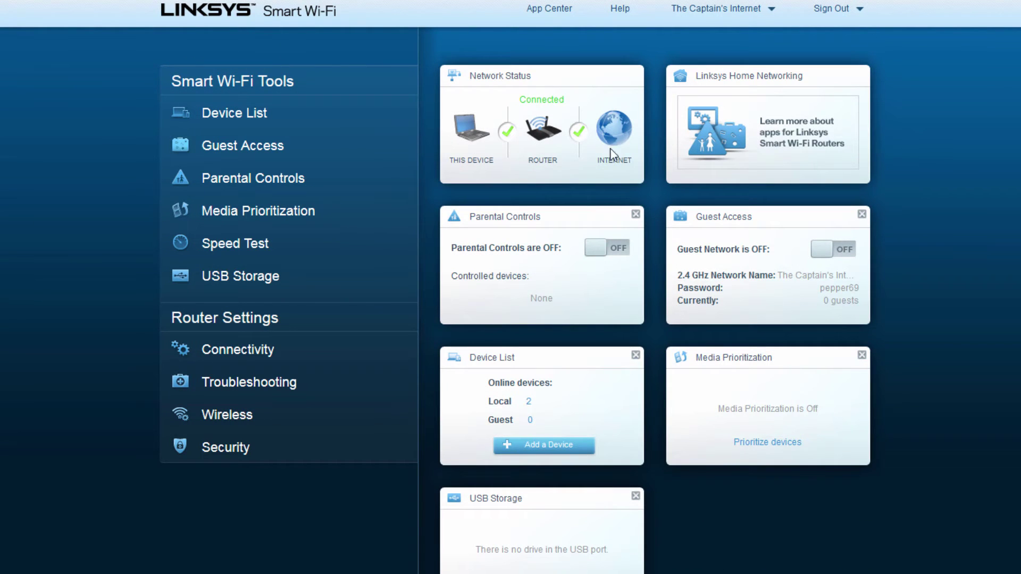
left_click(236, 449)
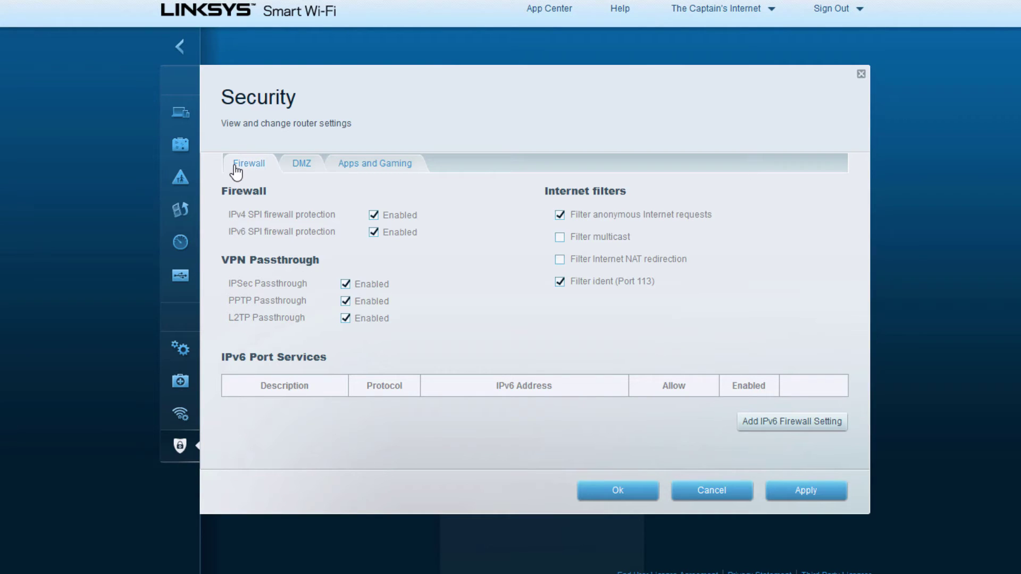
left_click(299, 164)
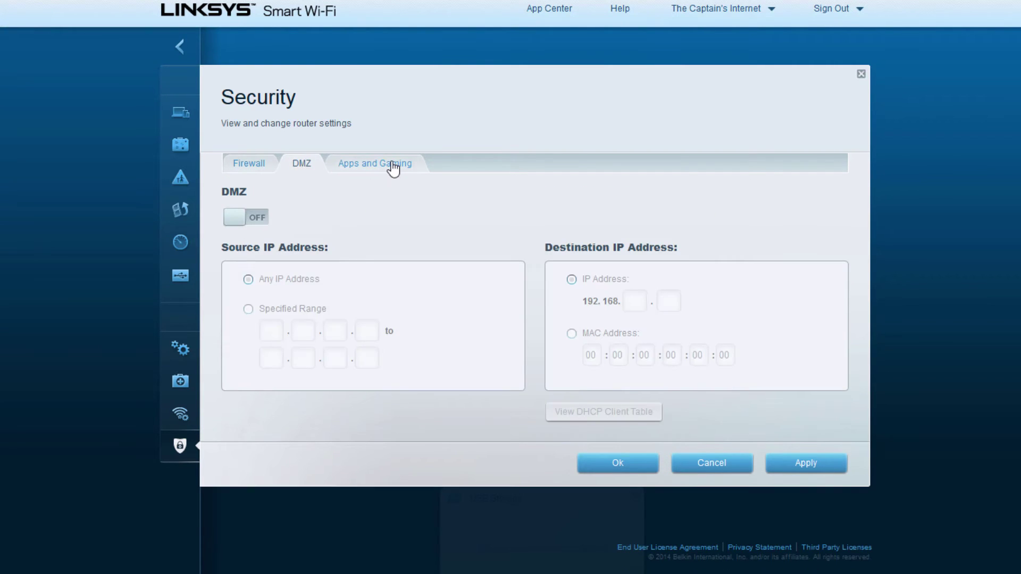
left_click(393, 168)
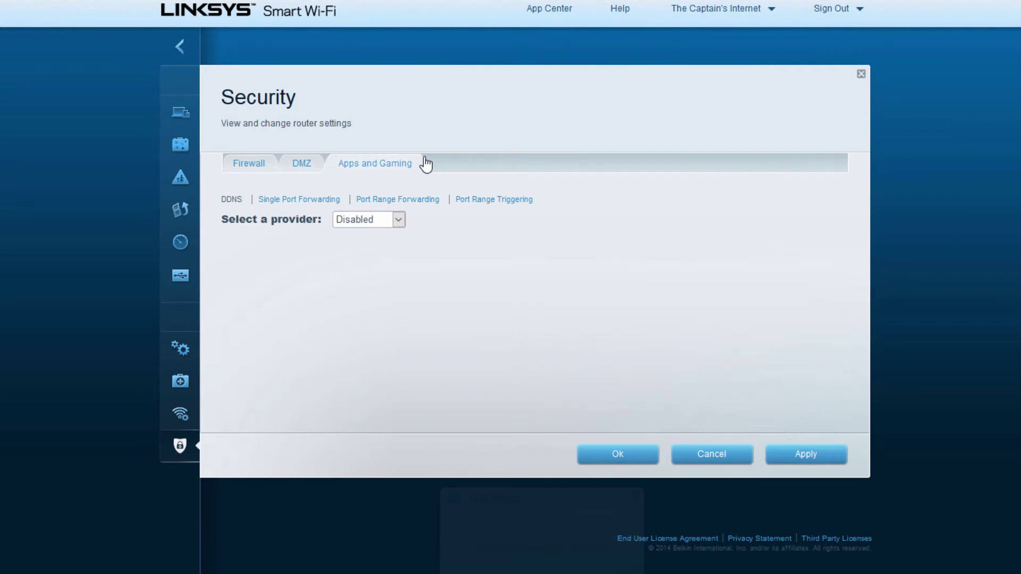
- Show the Port Range Forwarding list with the existing Project 64 rule for ports 1–6000
left_click(392, 201)
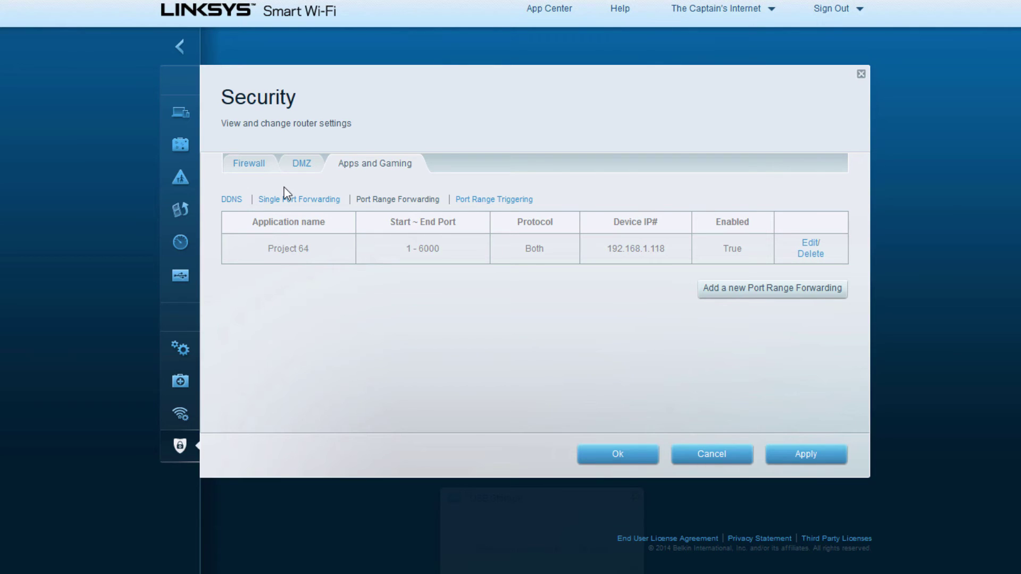
- Add a forwarding row named 'vnsvbsefsve' for ports 1 to 600 with protocol Both
left_click(759, 289)
left_click(328, 281)
type("vnsvbsefsve")
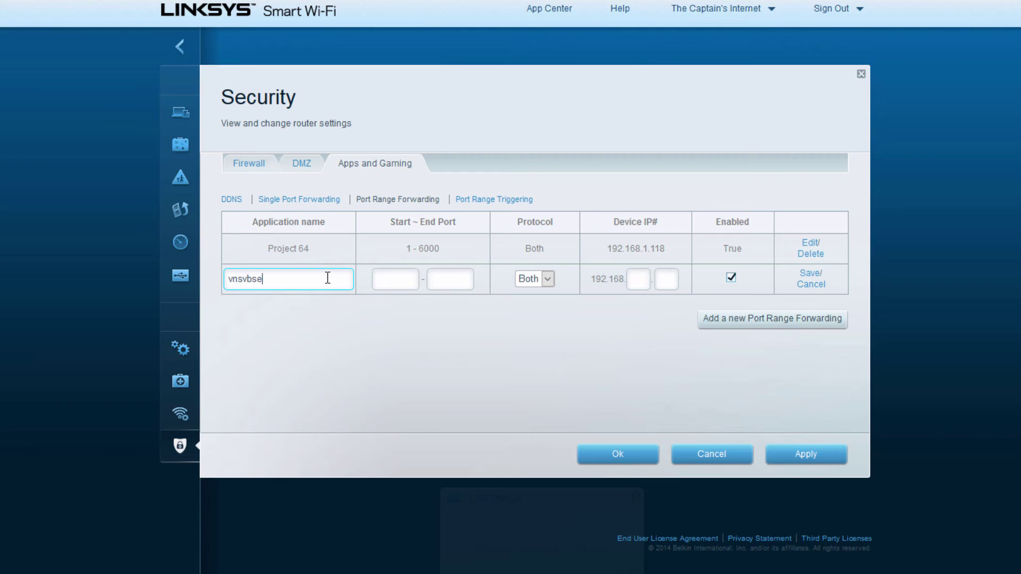
left_click(394, 281)
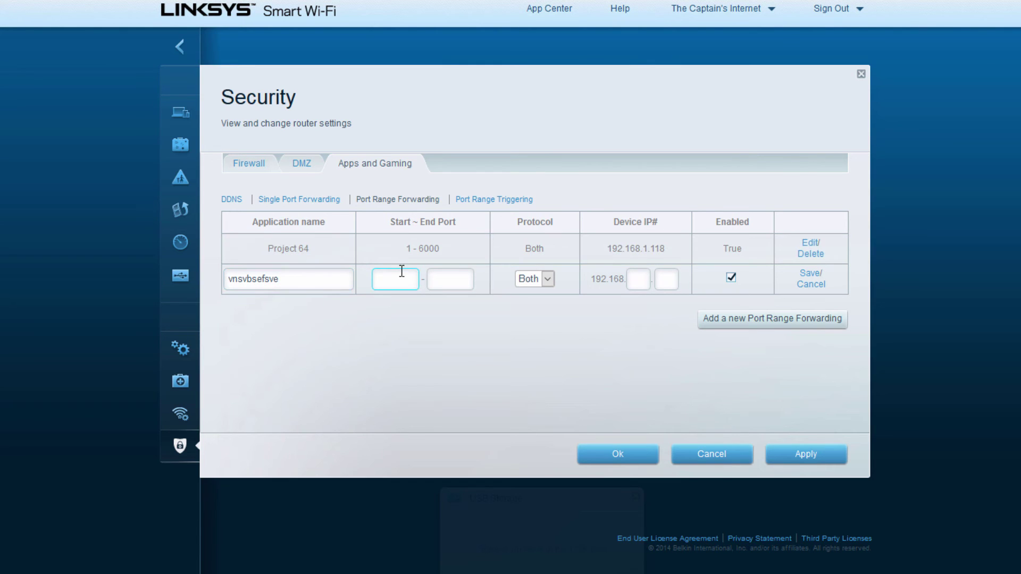
type("1")
left_click(468, 284)
type("600")
left_click(547, 279)
left_click(557, 280)
left_click(640, 279)
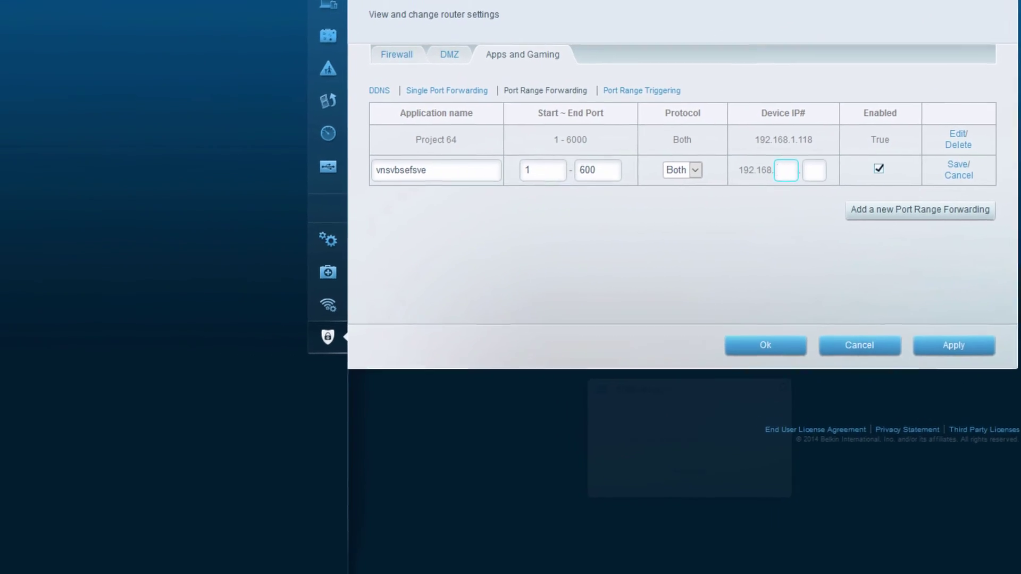
- Search Start for cmd and run Command Prompt as administrator
left_click(0, 573)
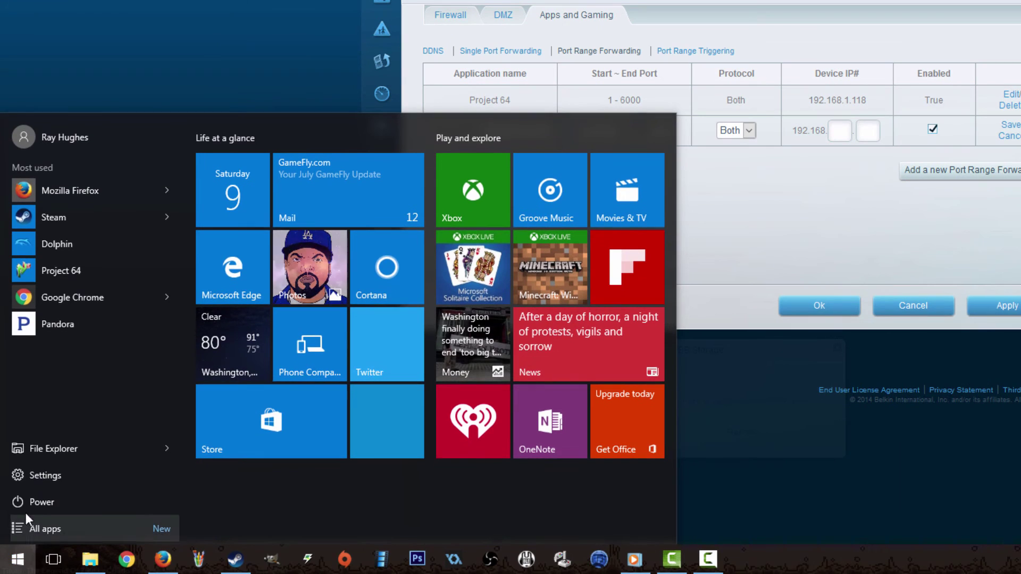
key("Escape")
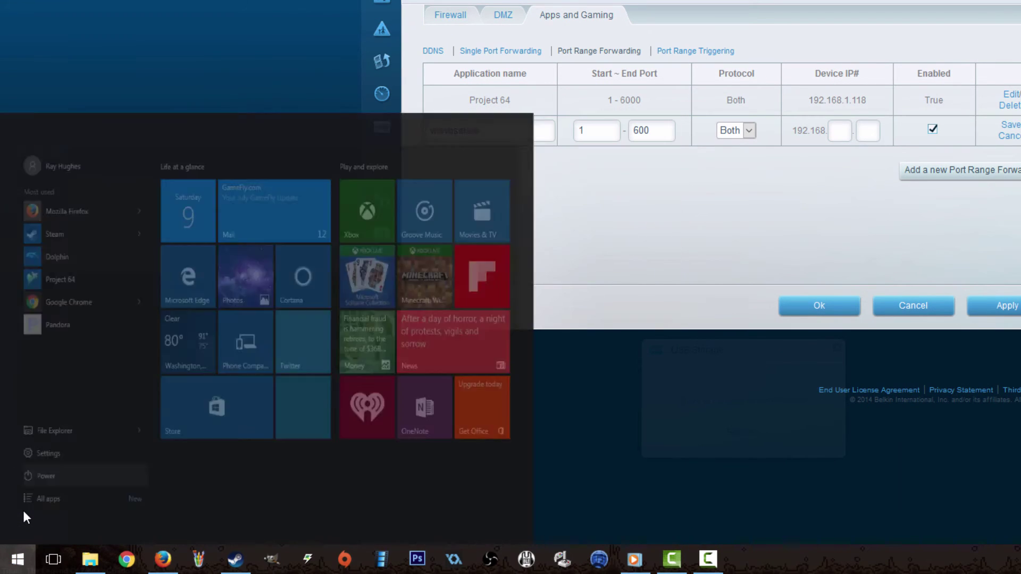
type("cmd")
right_click(119, 183)
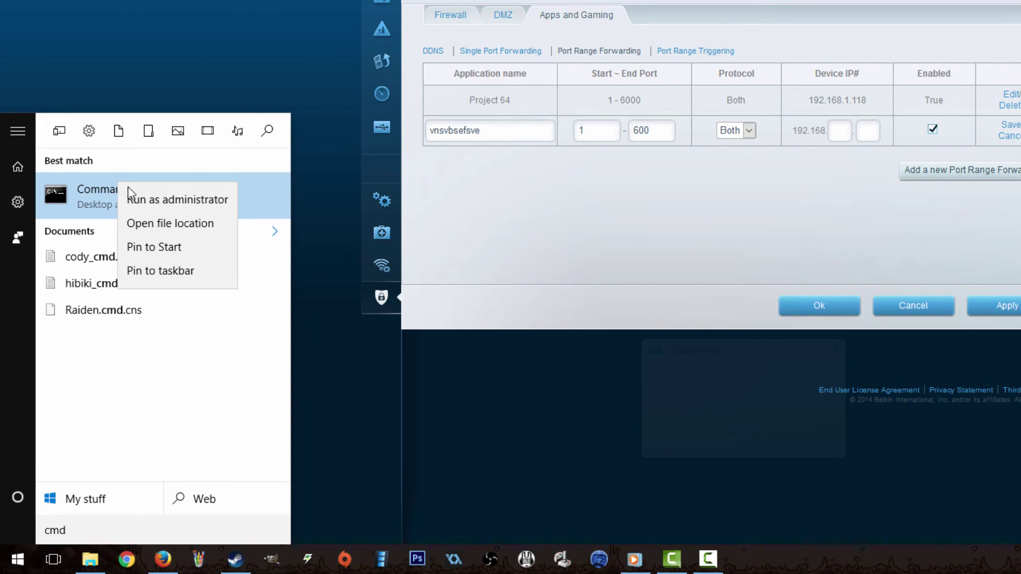
left_click(167, 205)
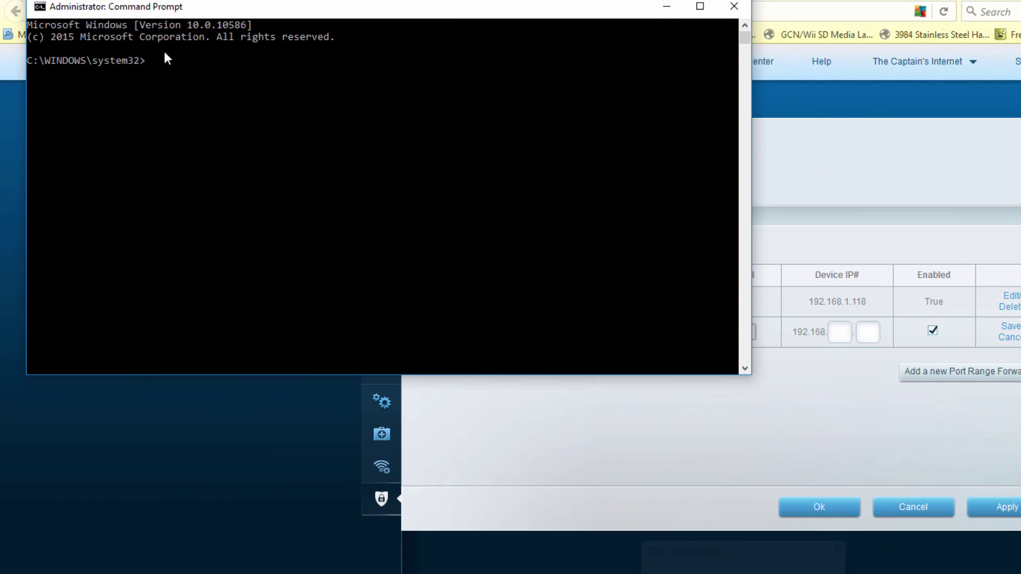
- Run ipconfig to find the IPv4 address 192.168.1.118, then close Command Prompt
left_click(171, 49)
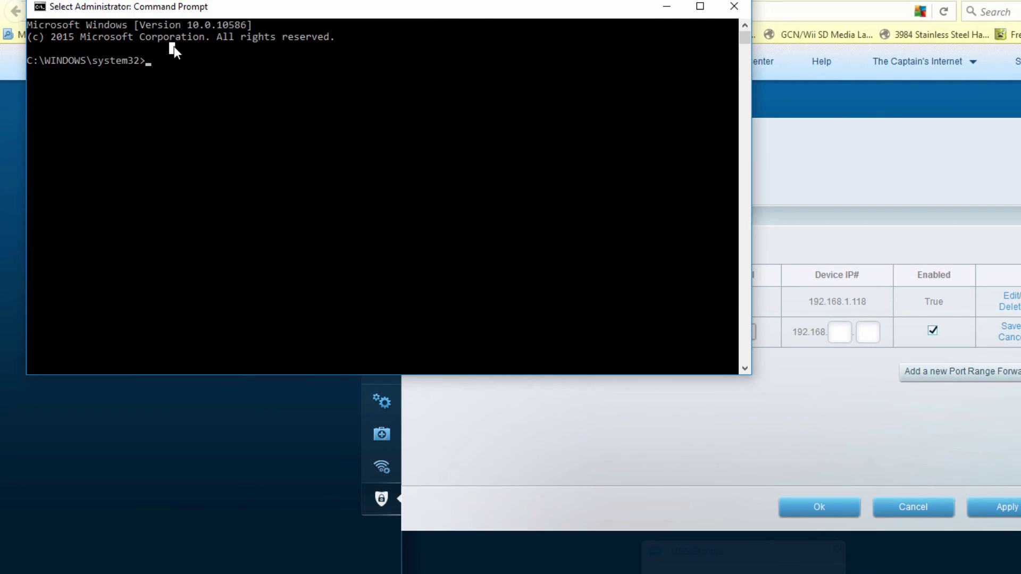
type("ipcon")
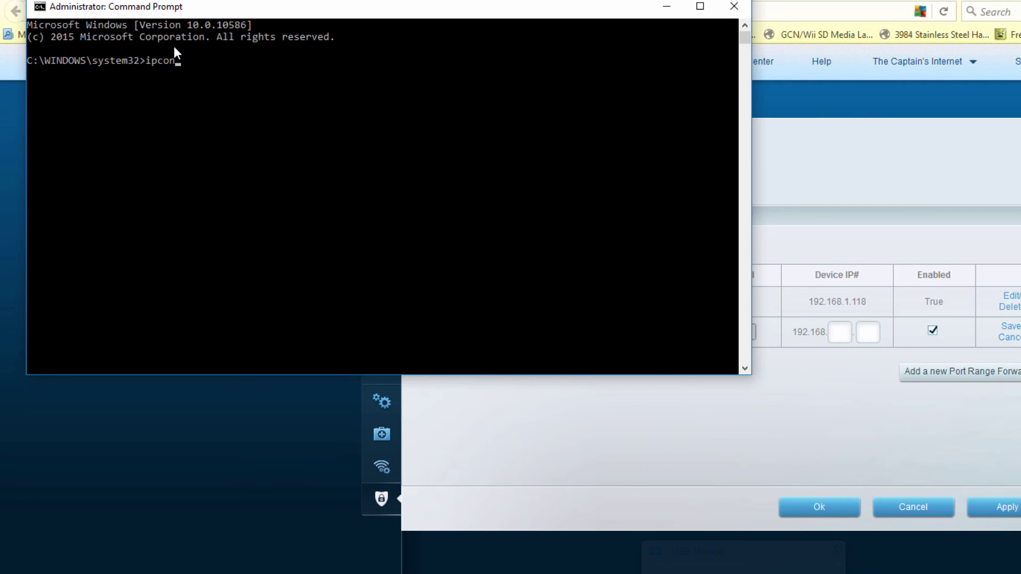
type("fig")
key("Return")
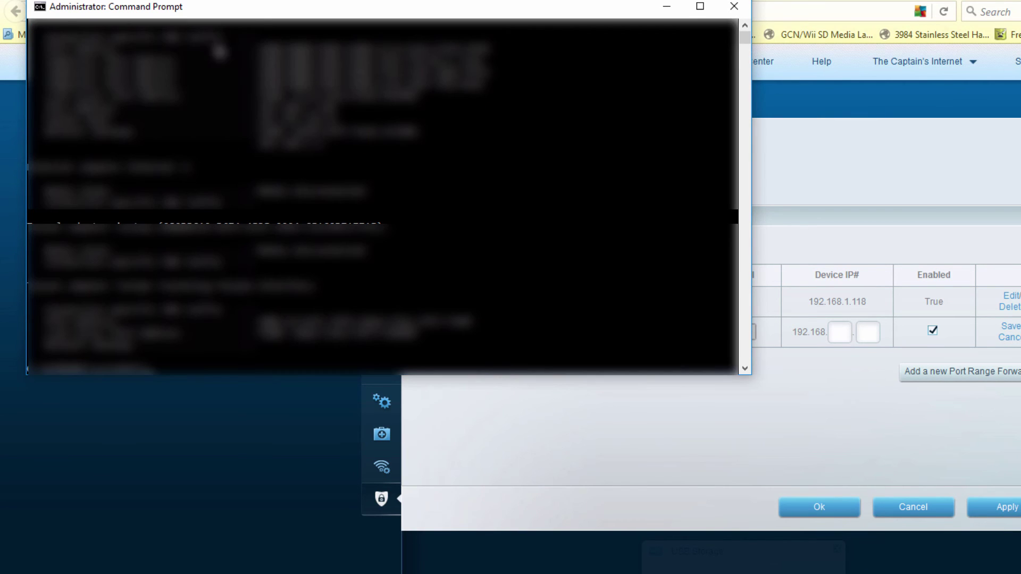
scroll(337, 231, "up", 3)
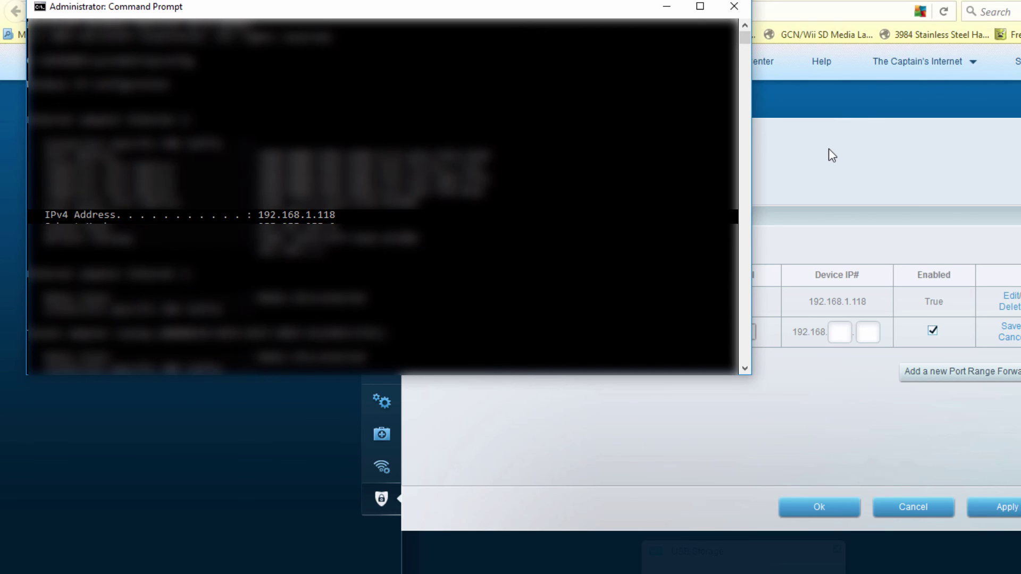
left_click(735, 6)
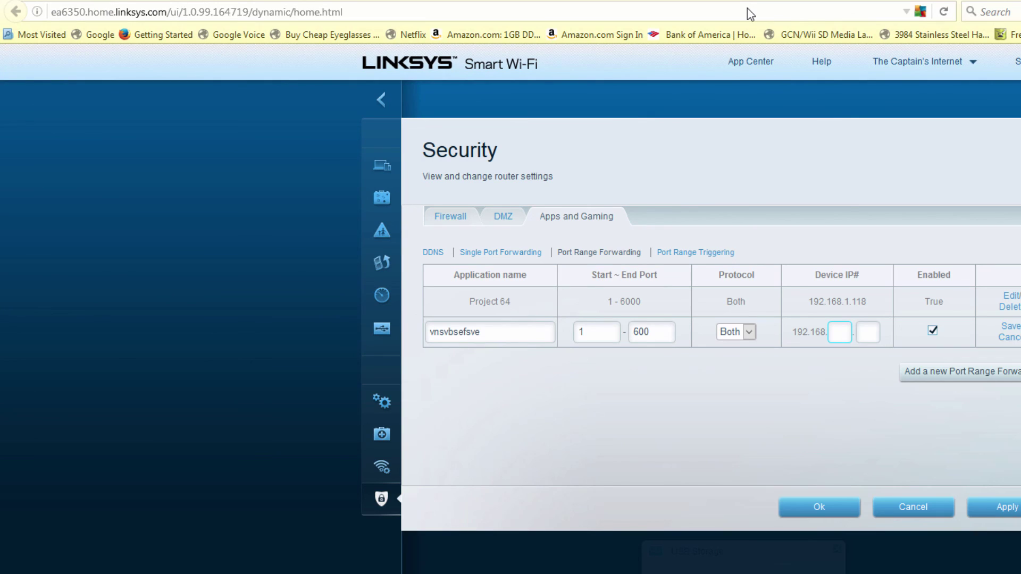